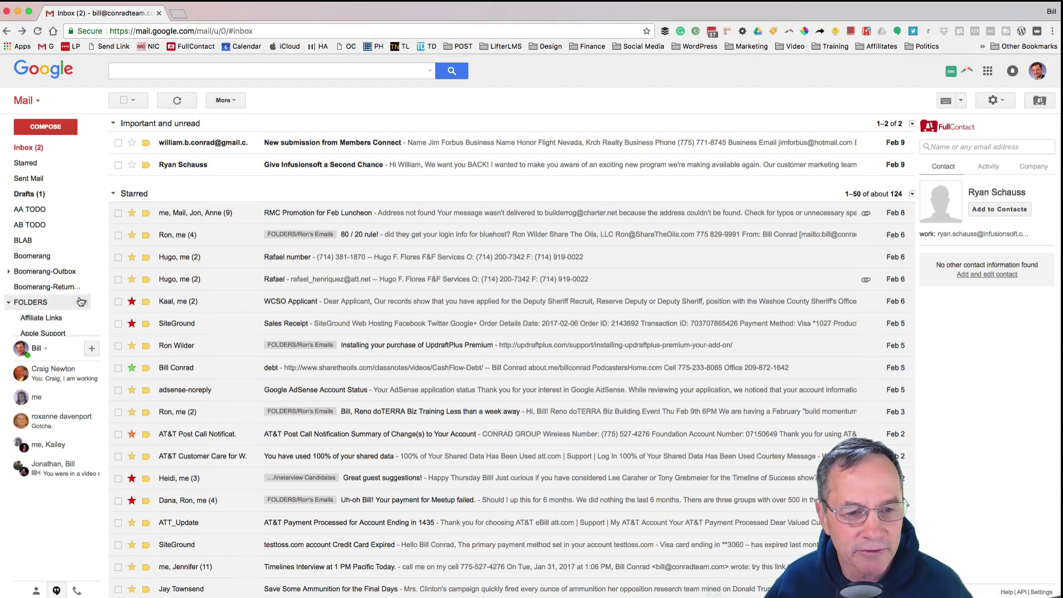
scroll(81, 302, down, 3)
scroll(75, 332, down, 2)
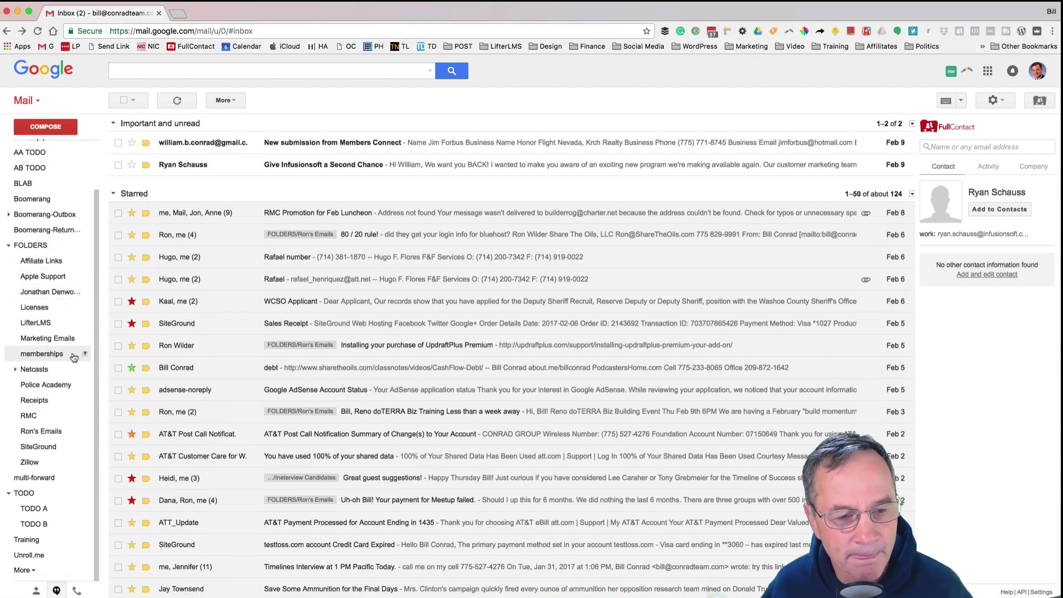
- Expand the sidebar labels and open the Promotions category with its 13,146 emails
click(24, 571)
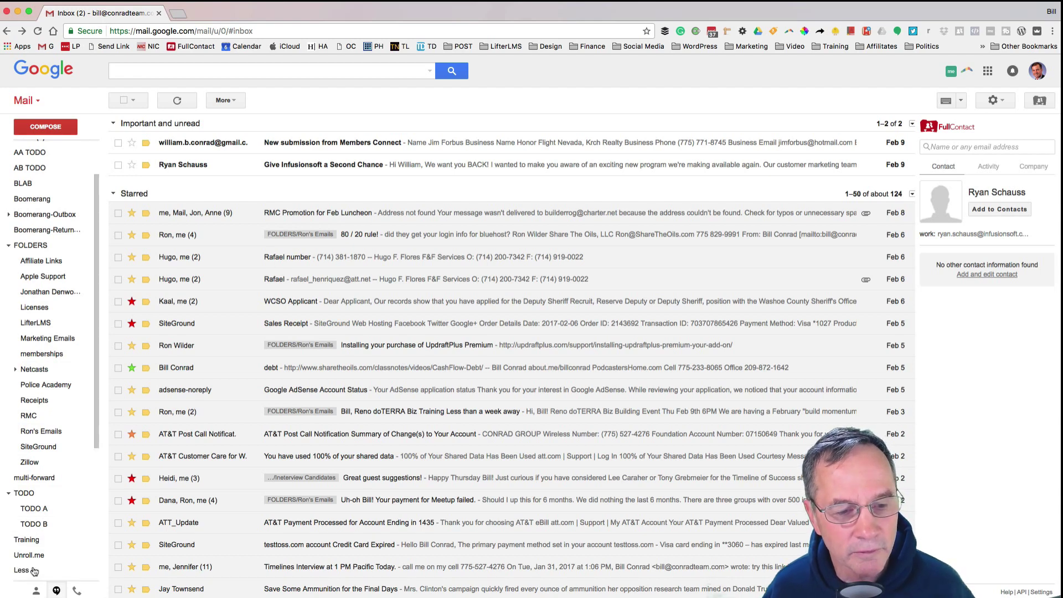
scroll(50, 498, down, 5)
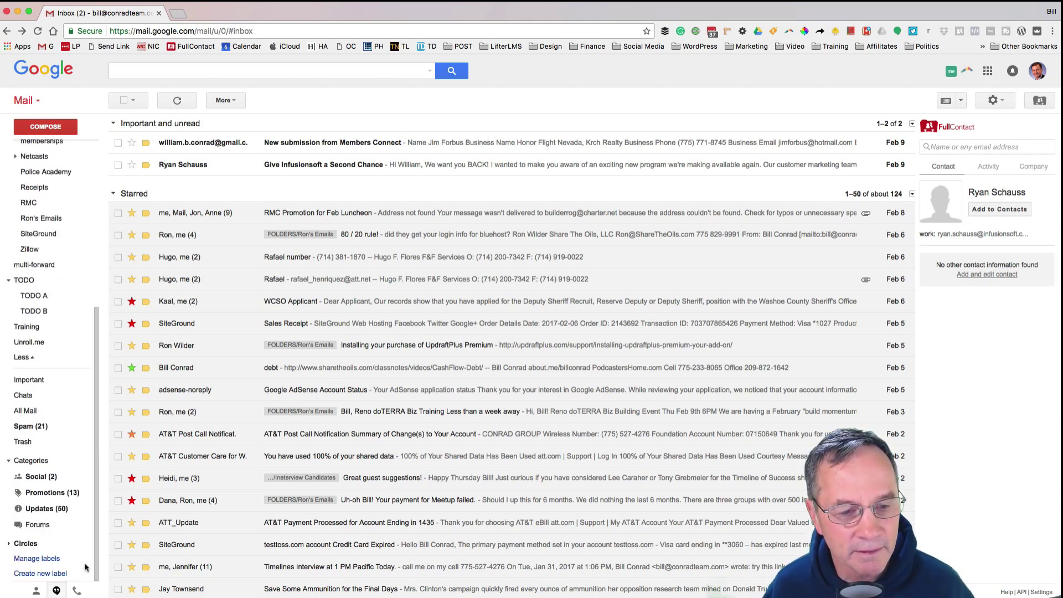
click(50, 493)
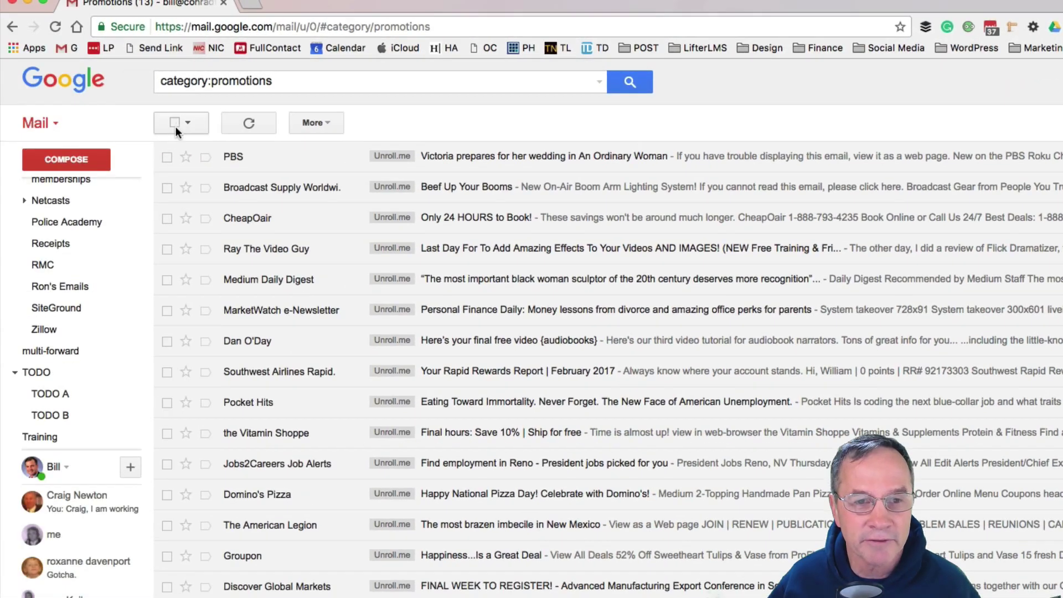
- Select the page's conversations, then extend the selection to all 13,146 in Promotions
click(176, 123)
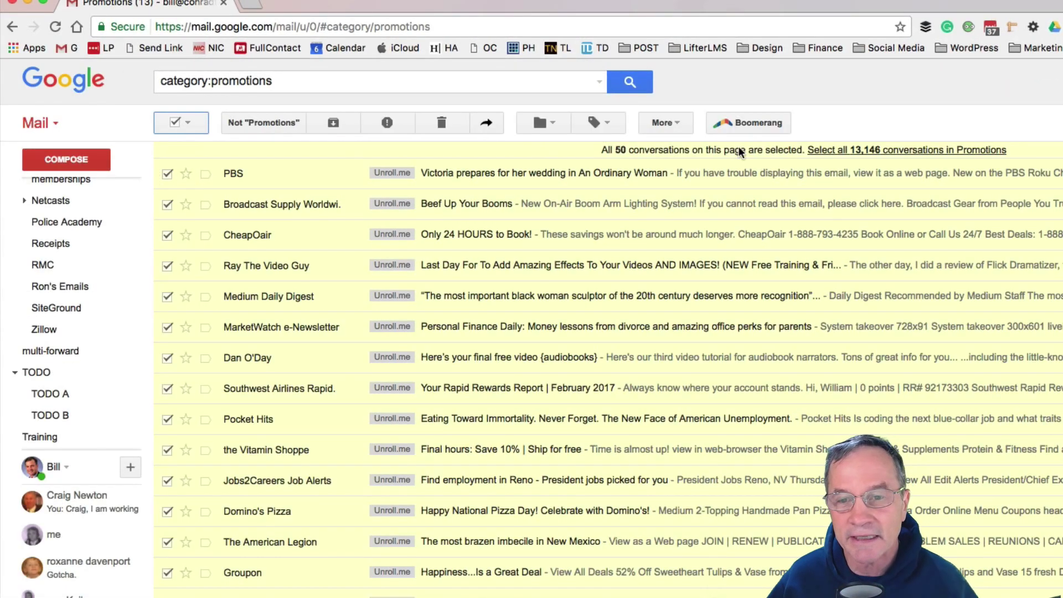
click(898, 151)
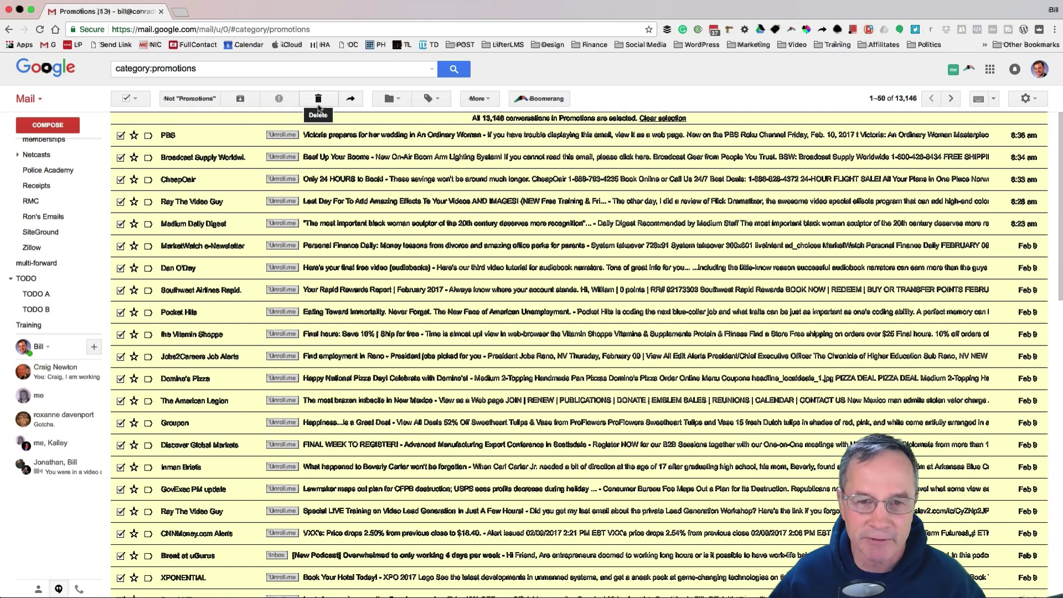
- Delete the 13,146 selected conversations and confirm the bulk action with OK
click(318, 99)
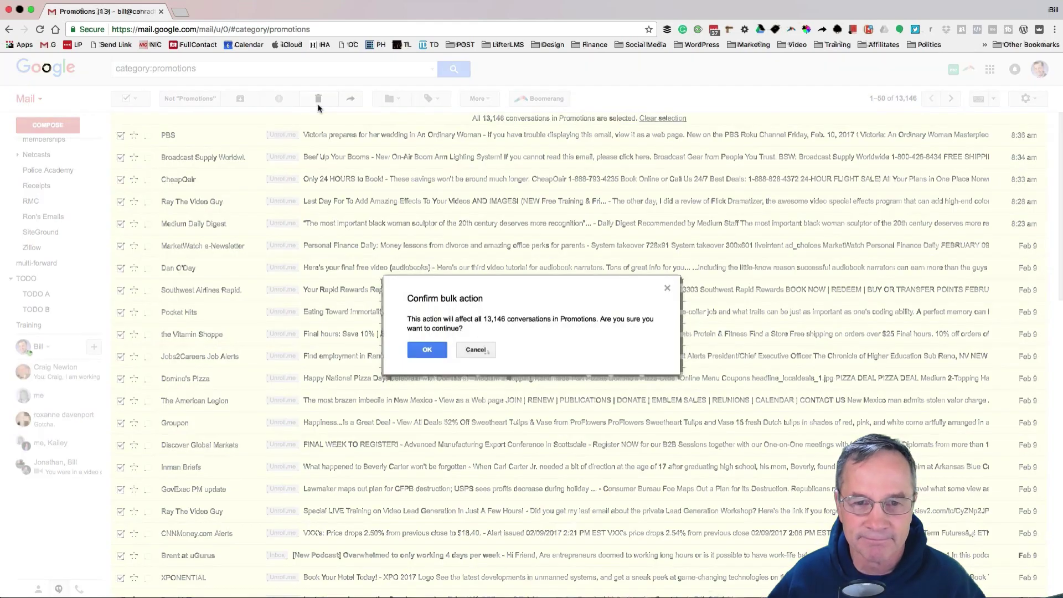
click(428, 349)
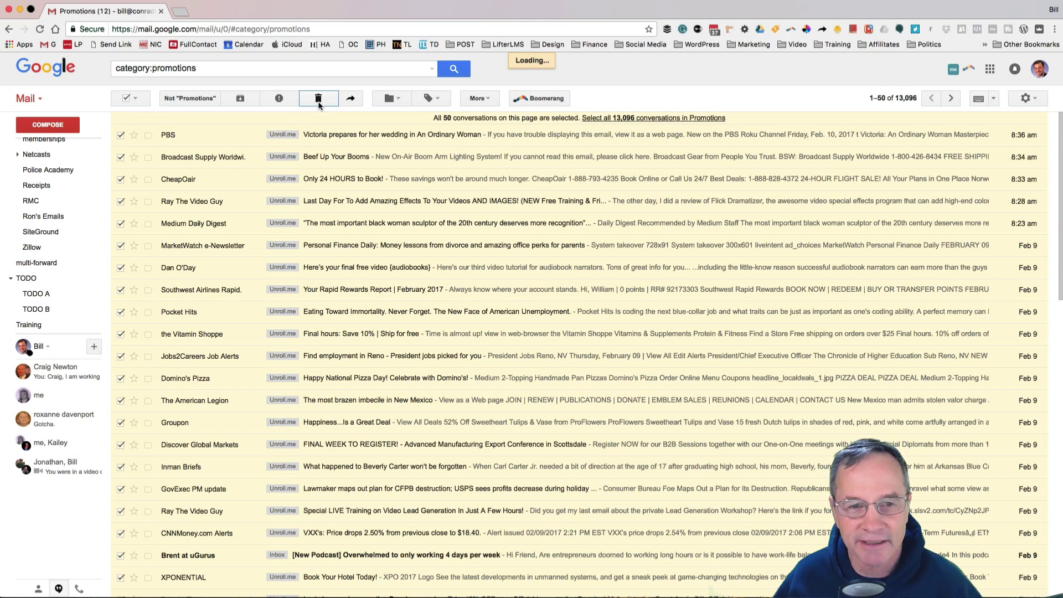
- Trash the 50 remaining listed Promotions conversations
click(318, 99)
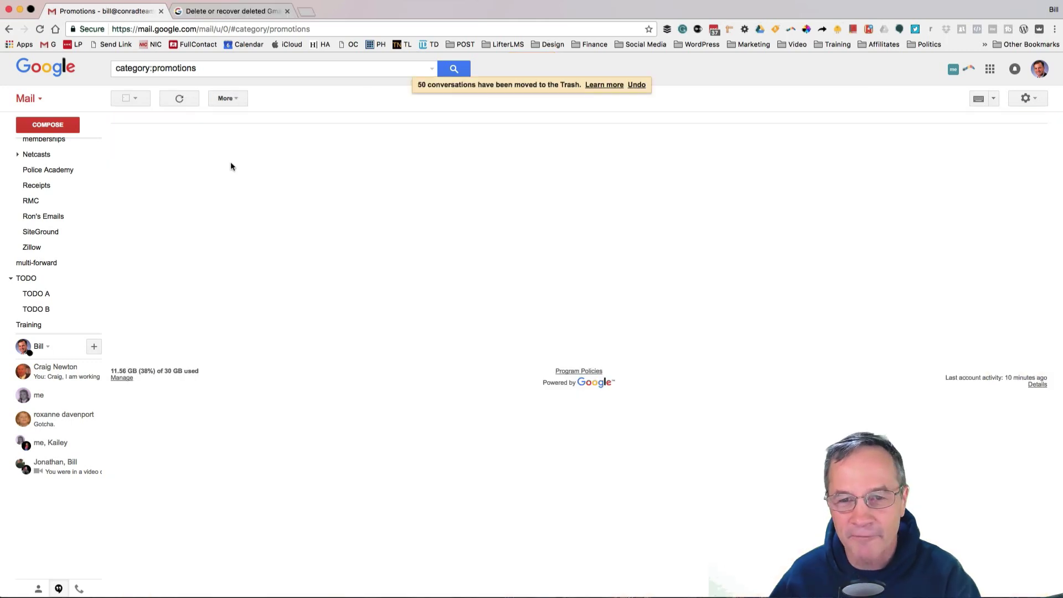